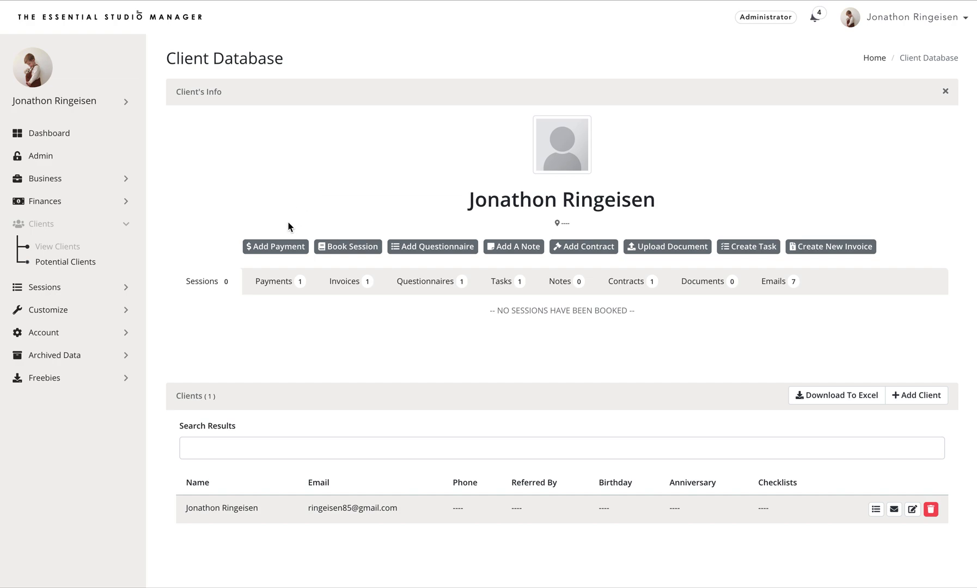
# Step: Open the only listed client's record in the client database
pyautogui.click(50, 225)
pyautogui.click(50, 225)
pyautogui.click(51, 251)
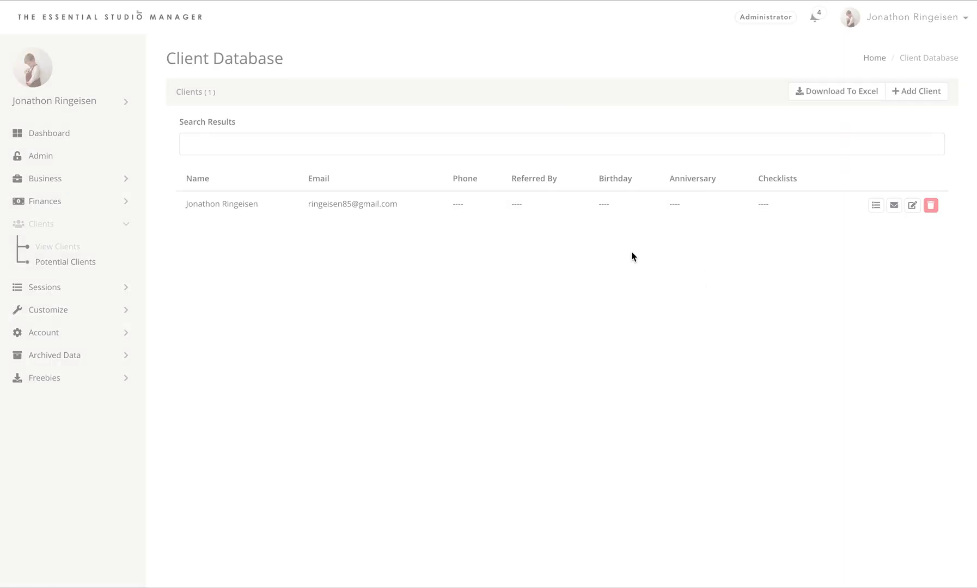
pyautogui.click(525, 205)
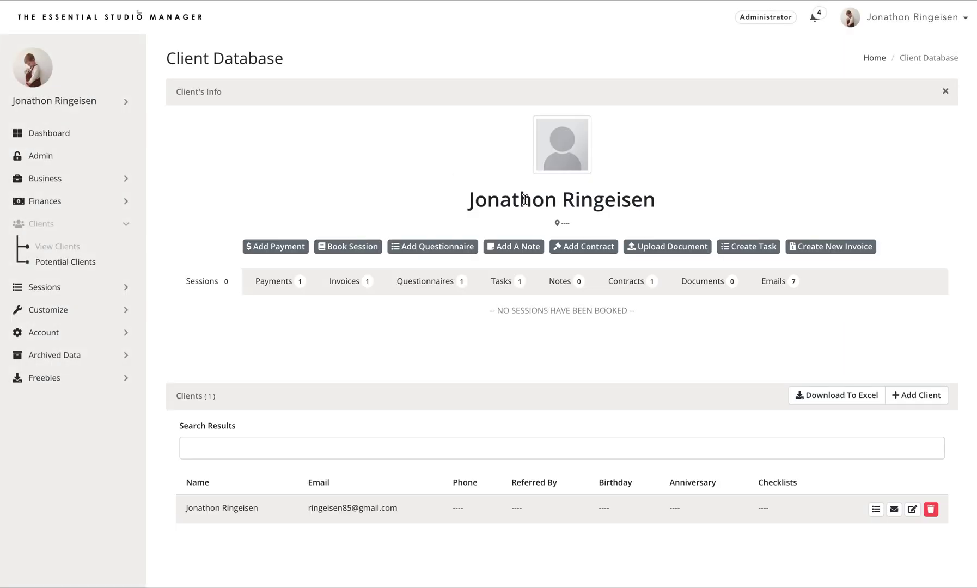
# Step: View the client's form for adding a payment, dismiss it unfilled, and show the client's payments
pyautogui.click(287, 248)
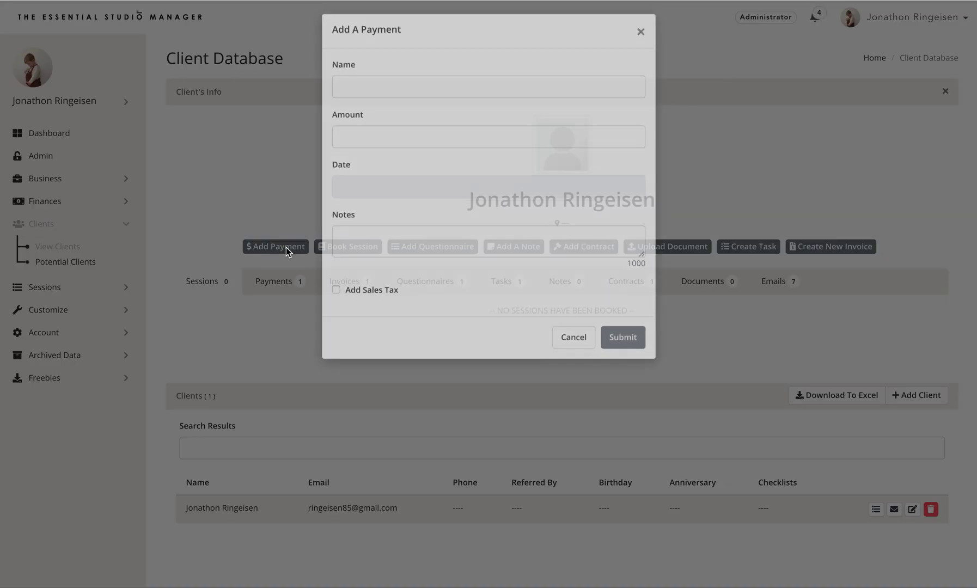
pyautogui.click(570, 341)
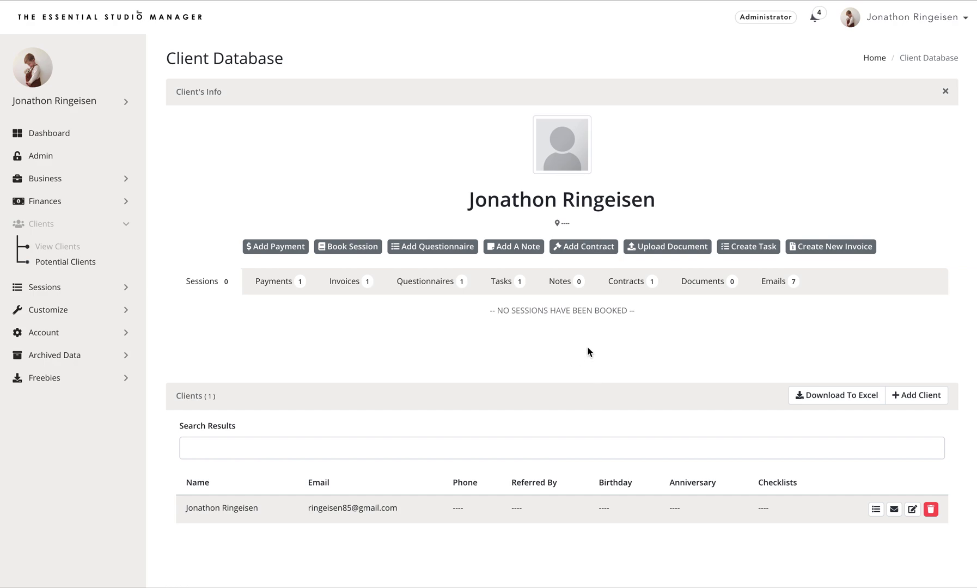
pyautogui.click(278, 288)
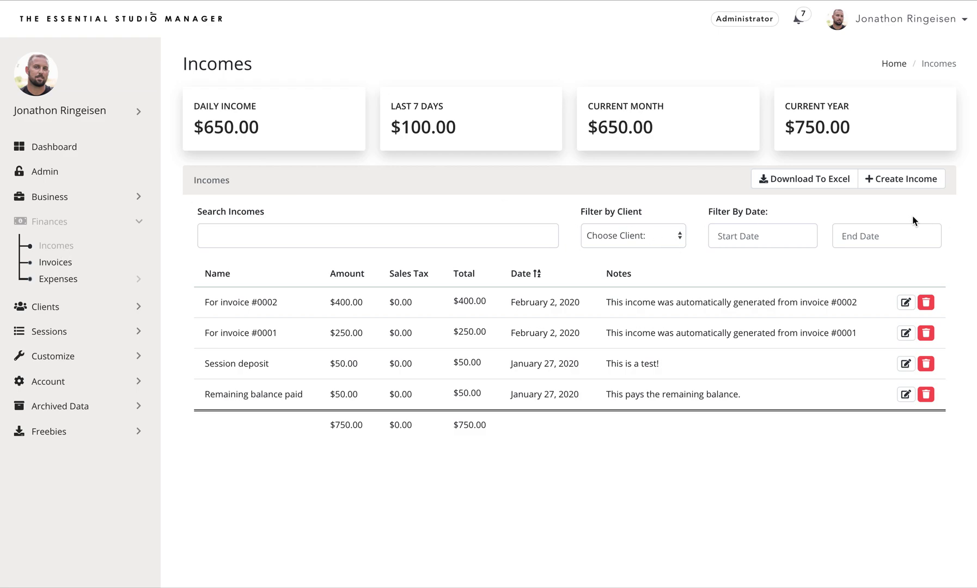
# Step: Start a new income entry named "Income" with an amount of 200, dated February 2, 2020
pyautogui.click(910, 182)
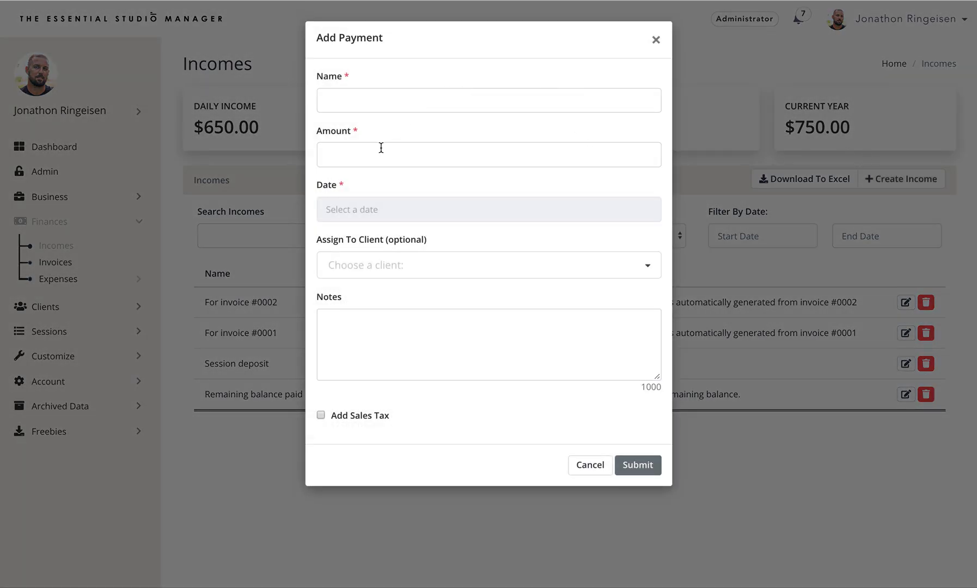
pyautogui.click(542, 104)
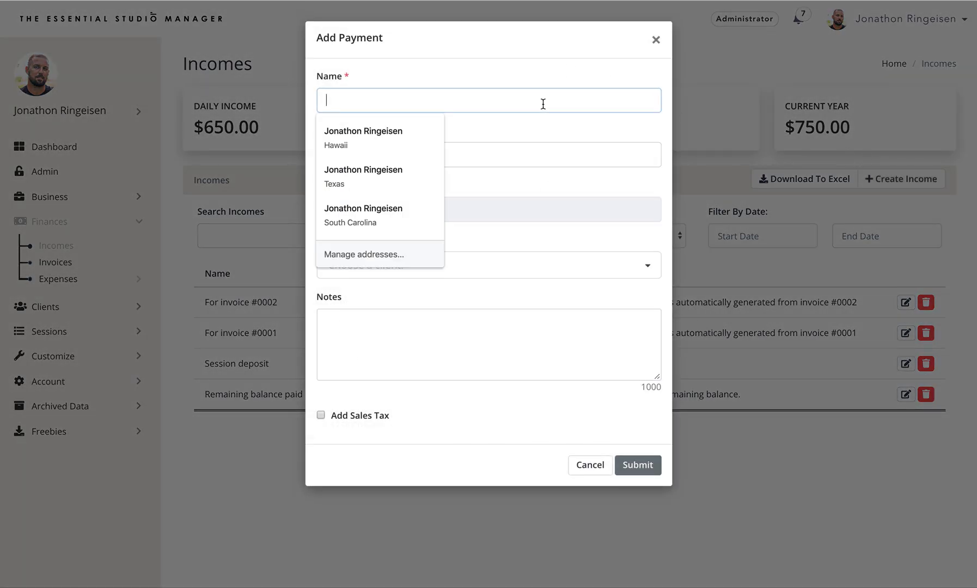
pyautogui.write('Income')
pyautogui.press('Tab')
pyautogui.write('200')
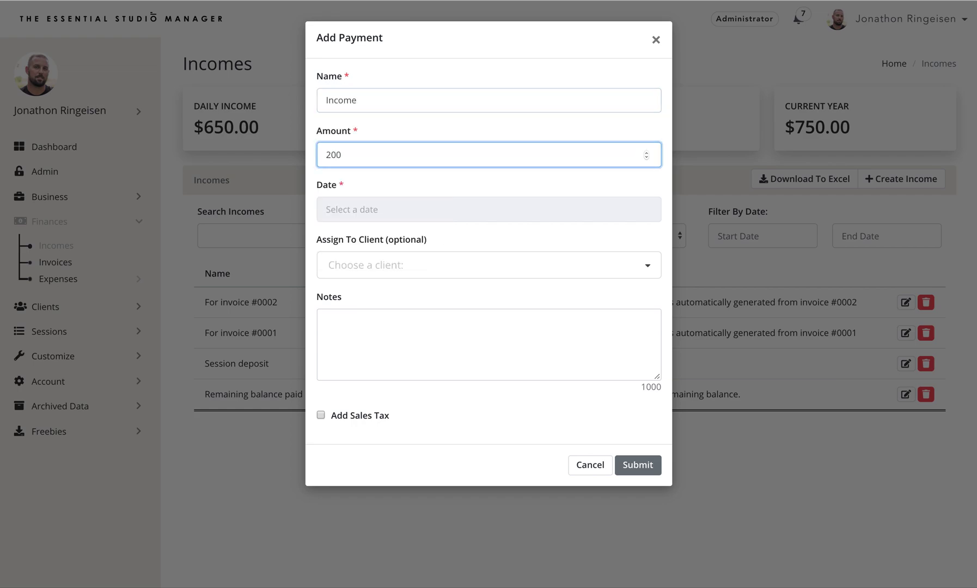
pyautogui.click(496, 211)
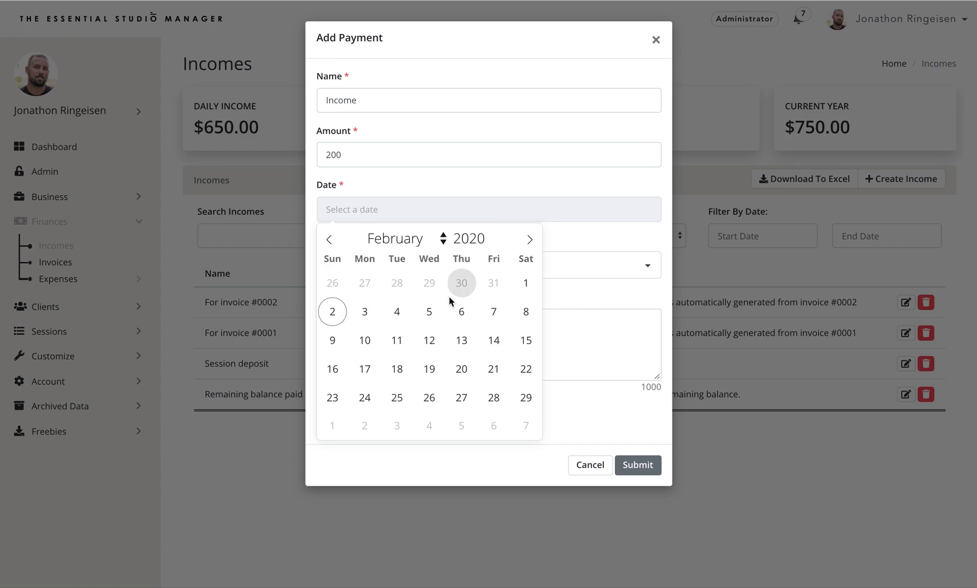
pyautogui.click(333, 313)
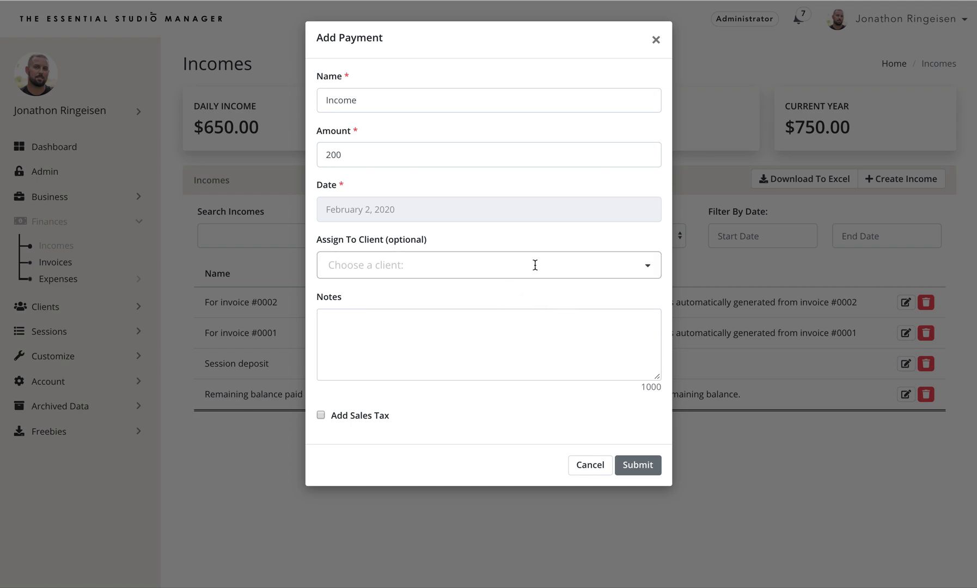
# Step: Filter the payment's client choices by a client's first name, and clear the filter
pyautogui.click(497, 265)
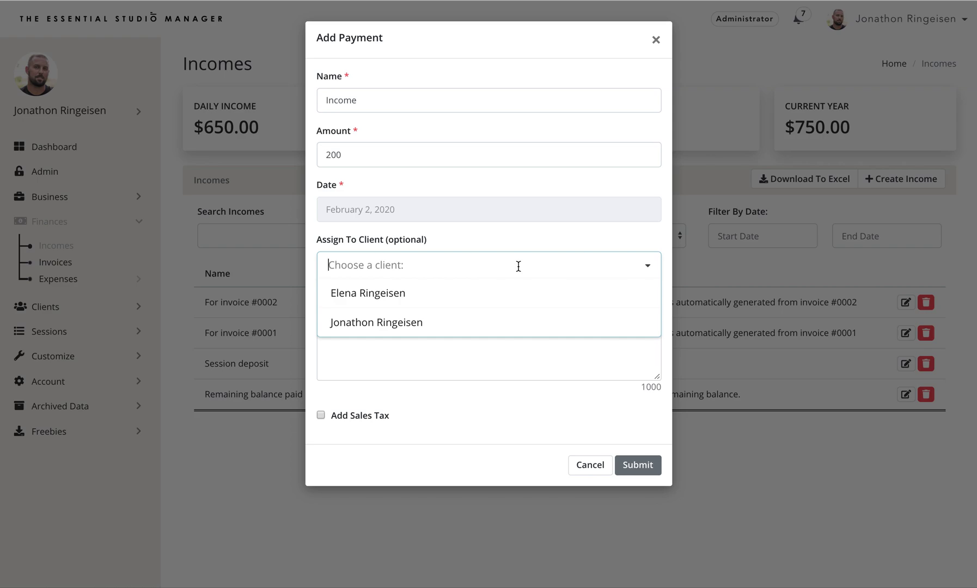
pyautogui.write('Jonathon')
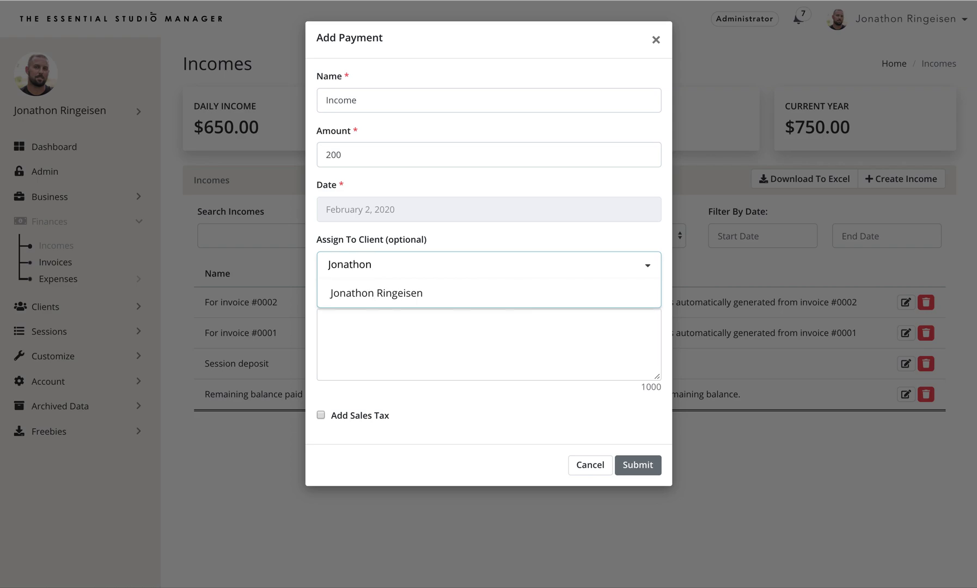
pyautogui.press('BackSpace')
pyautogui.press('BackSpace')
pyautogui.press('BackSpace')
pyautogui.press('BackSpace')
pyautogui.press('BackSpace')
pyautogui.press('BackSpace')
pyautogui.press('BackSpace')
pyautogui.press('BackSpace')
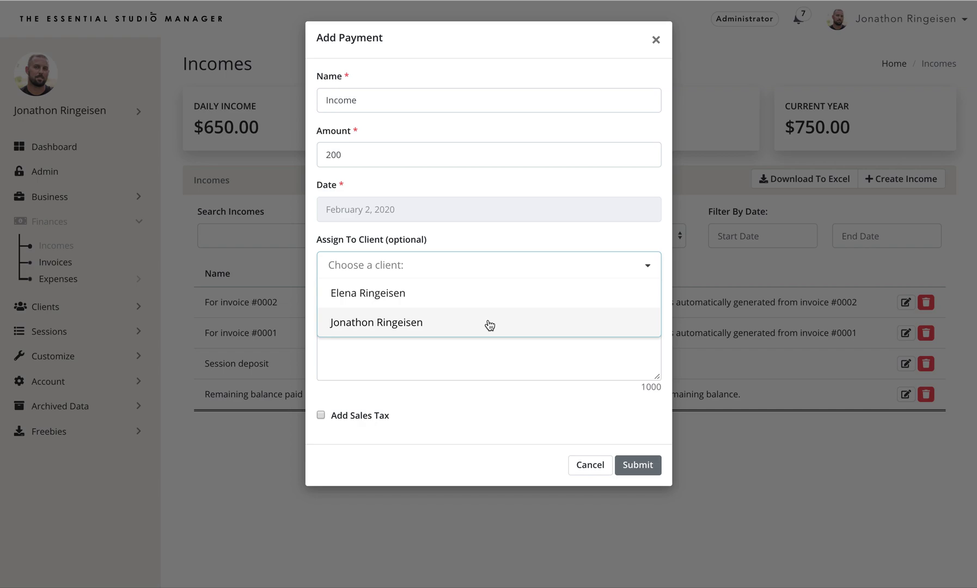
# Step: Assign the payment to the second listed client, and reassign it to the first listed client
pyautogui.click(488, 320)
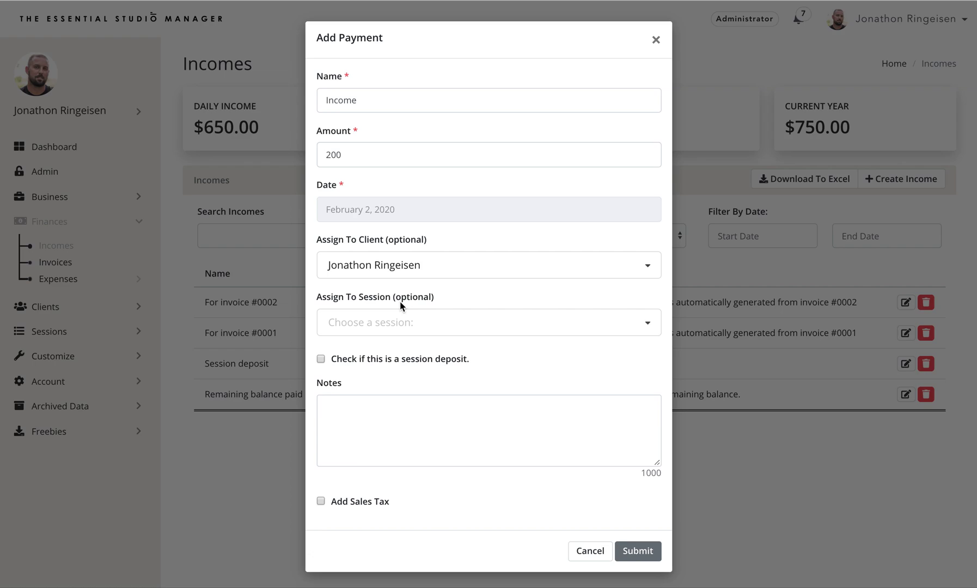
pyautogui.click(481, 265)
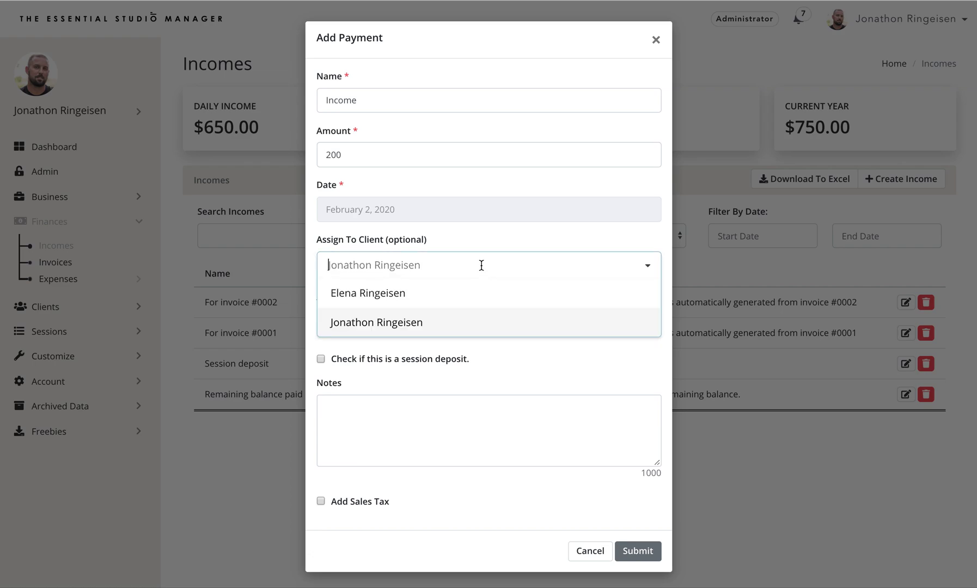
pyautogui.click(470, 289)
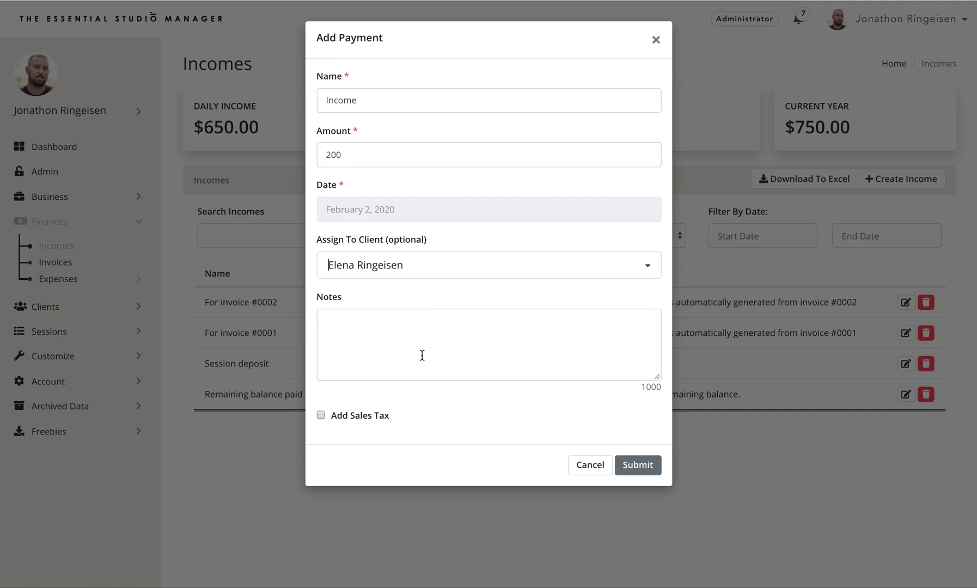
# Step: Assign the payment to the second listed client and to the session on January 17, 2020 12:00 PM
pyautogui.click(552, 265)
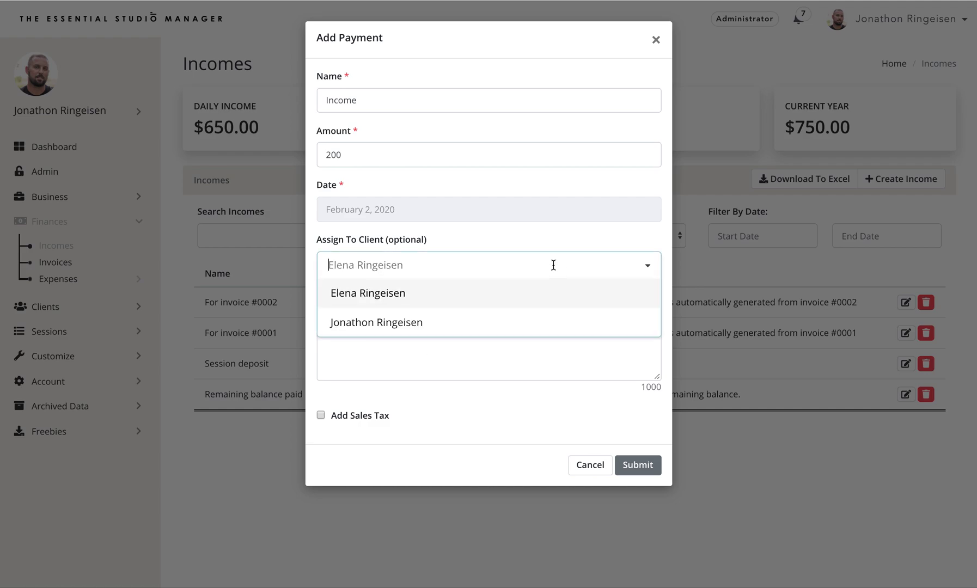
pyautogui.click(536, 323)
pyautogui.click(492, 322)
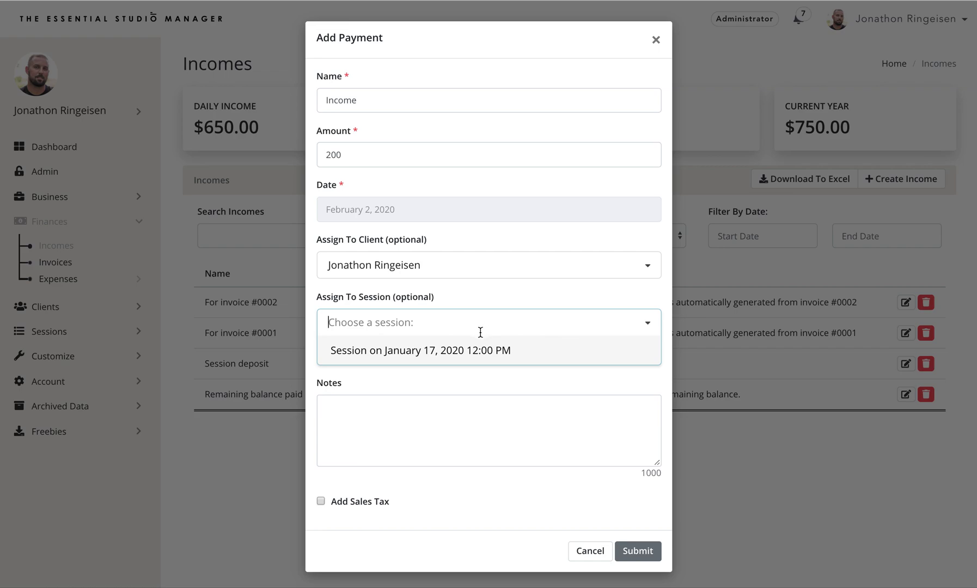
pyautogui.click(477, 349)
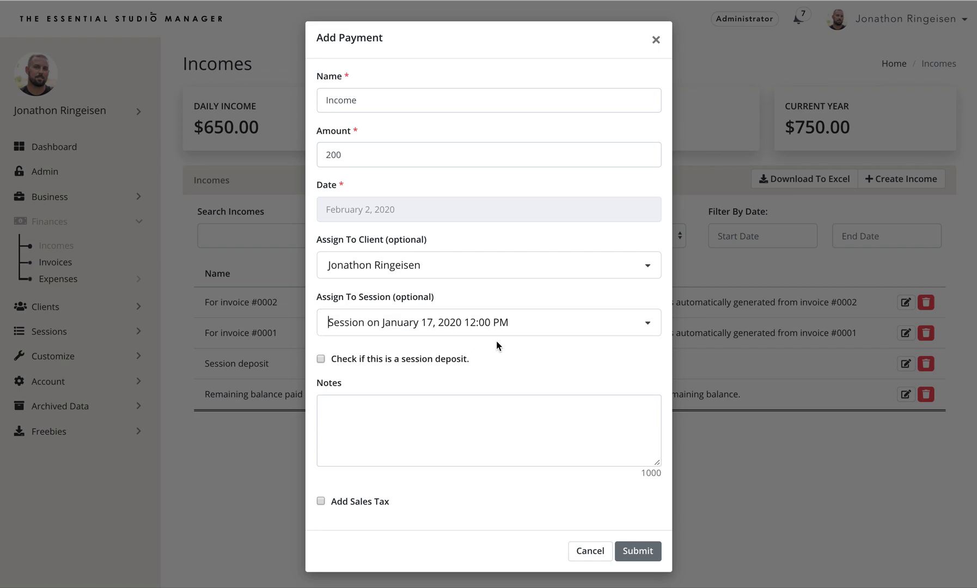
# Step: Mark the payment as a session deposit with the deposit date February 2, 2020
pyautogui.click(319, 359)
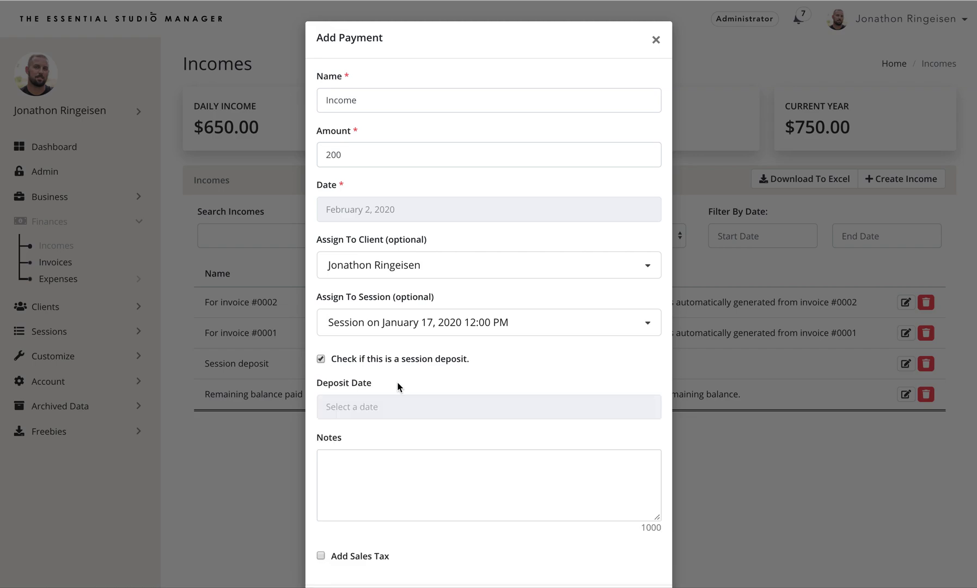
pyautogui.click(474, 406)
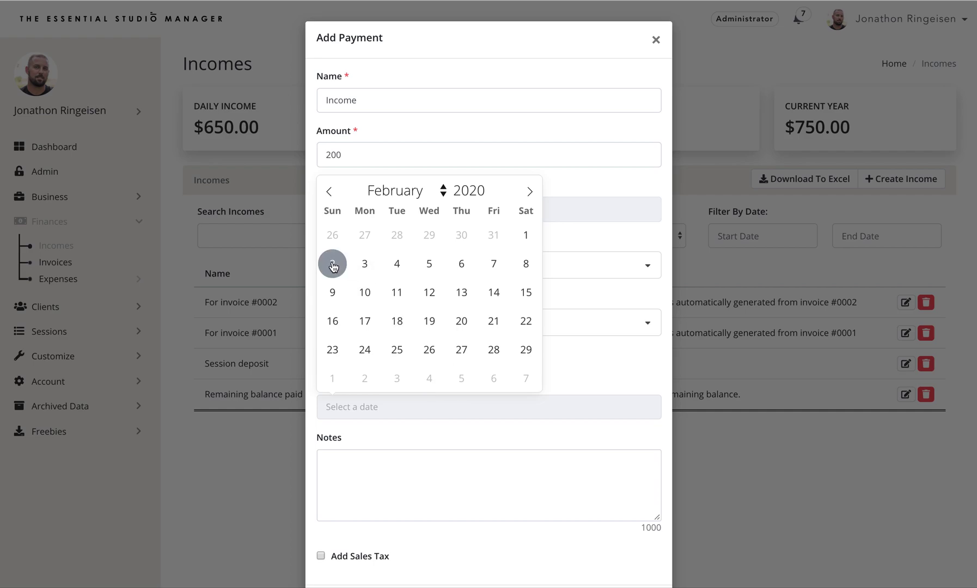
pyautogui.click(332, 264)
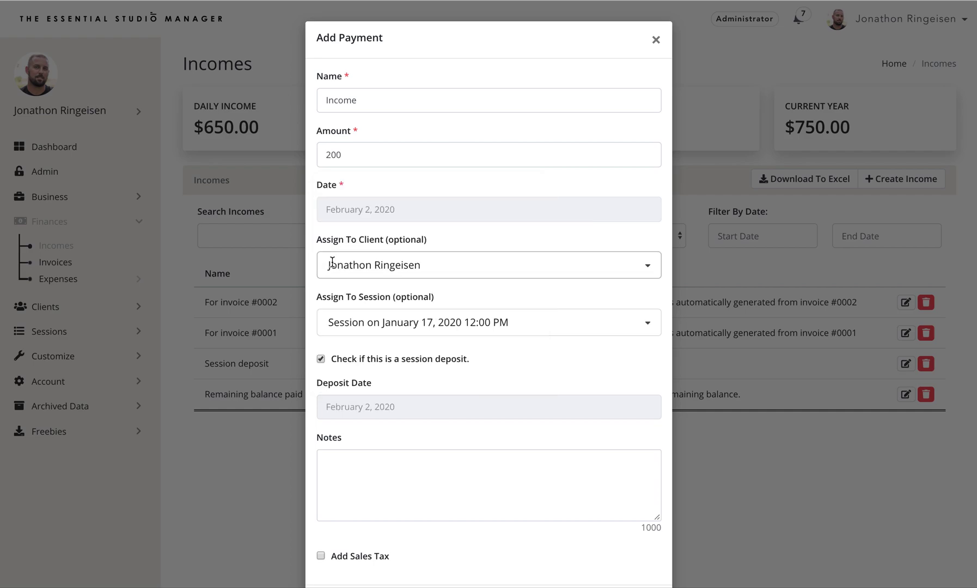
# Step: Enter "Notes" as the payment's note and submit the payment without sales tax
pyautogui.click(429, 498)
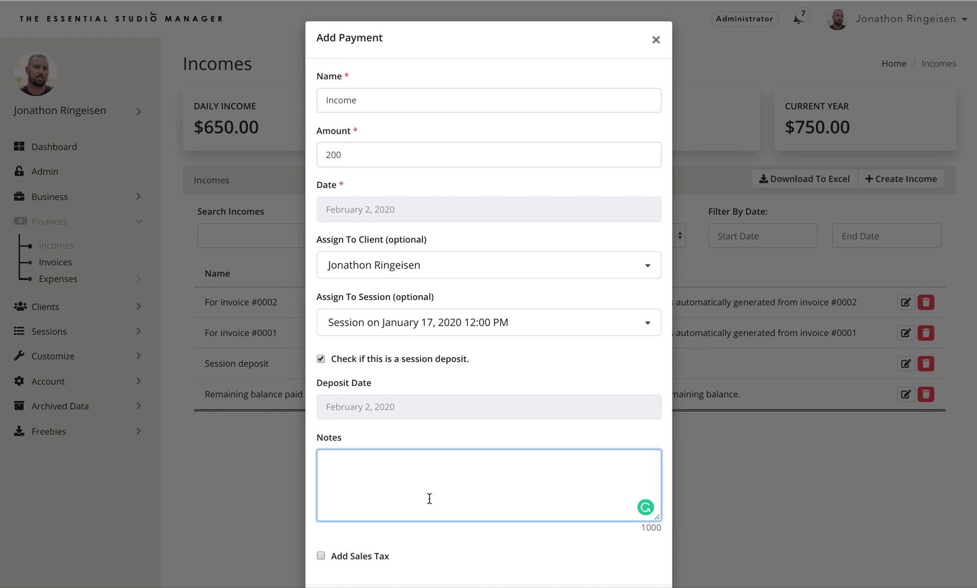
pyautogui.write('Notes')
pyautogui.scroll(-1, 526, 523)
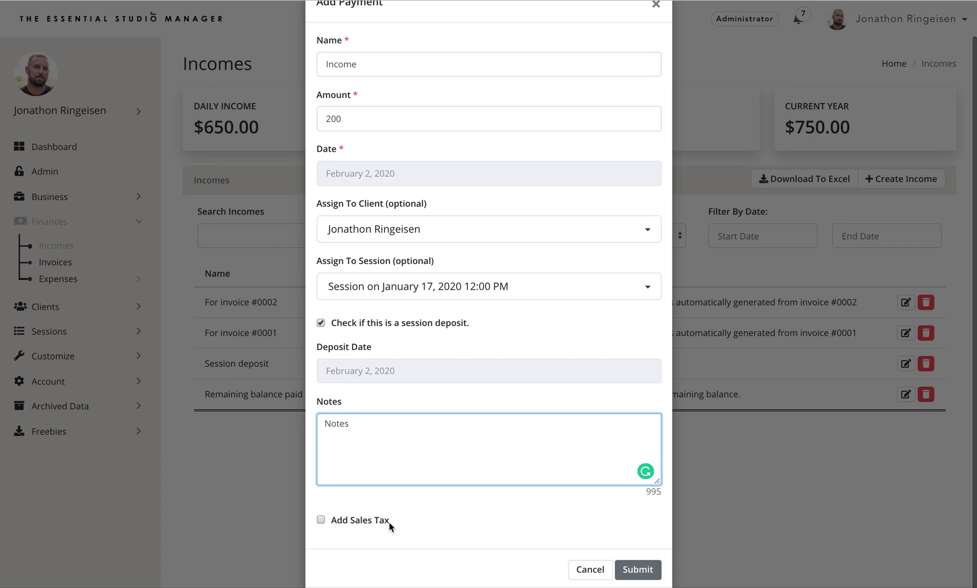
pyautogui.click(647, 571)
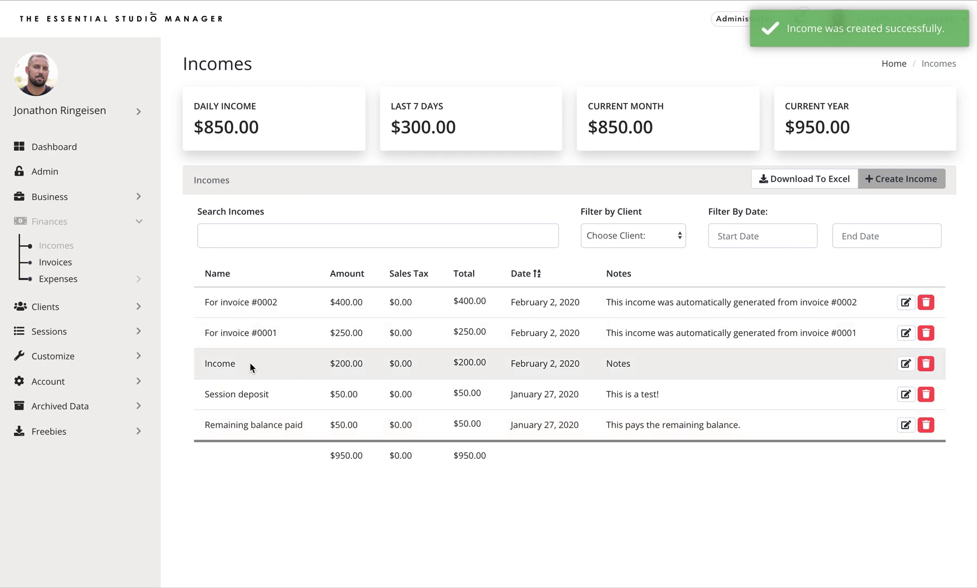
# Step: Examine the new Income entry's row in the incomes list
pyautogui.click(206, 365)
pyautogui.moveTo(206, 366); pyautogui.dragTo(630, 364)
pyautogui.click(629, 363)
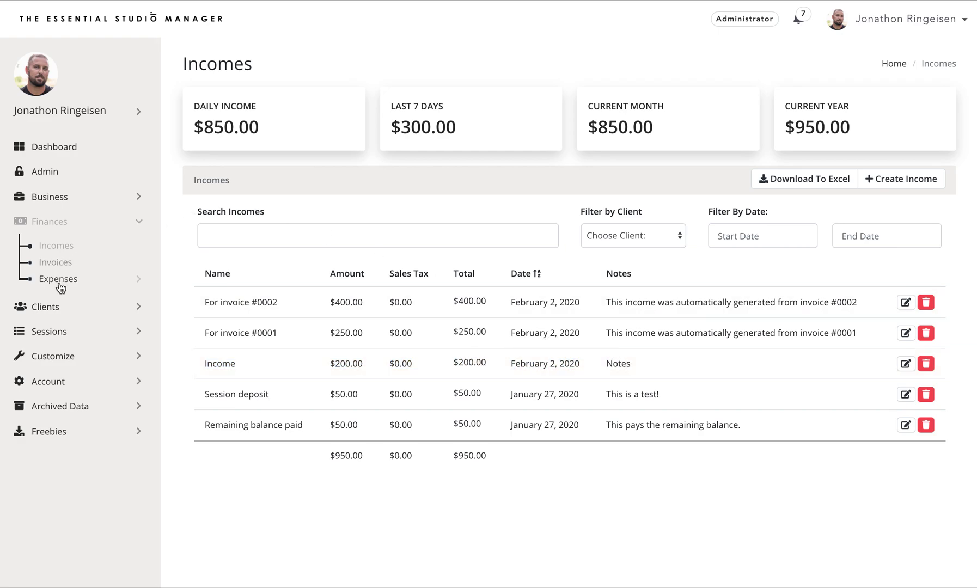
# Step: Open the assigned client's record in the client database and view the client's payments
pyautogui.click(55, 308)
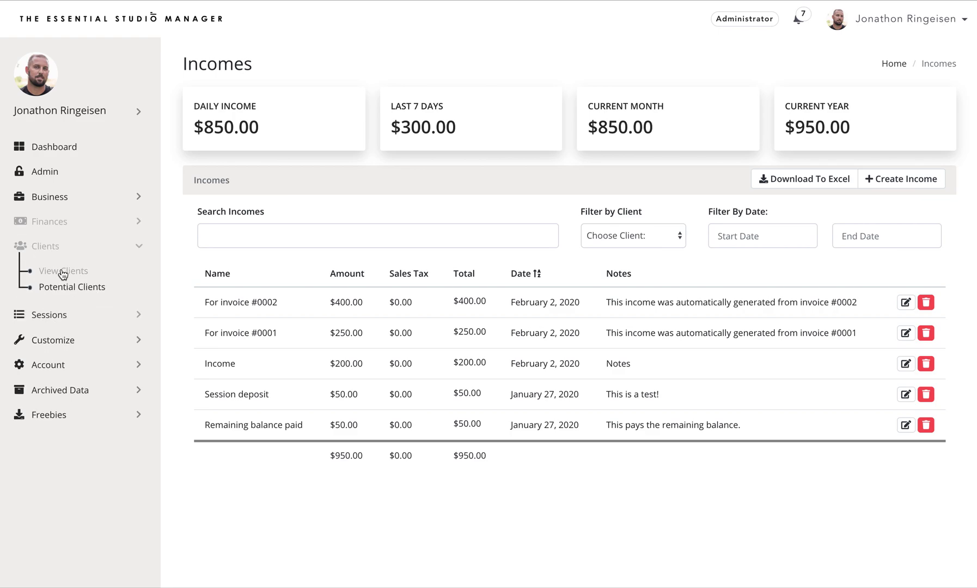
pyautogui.click(63, 274)
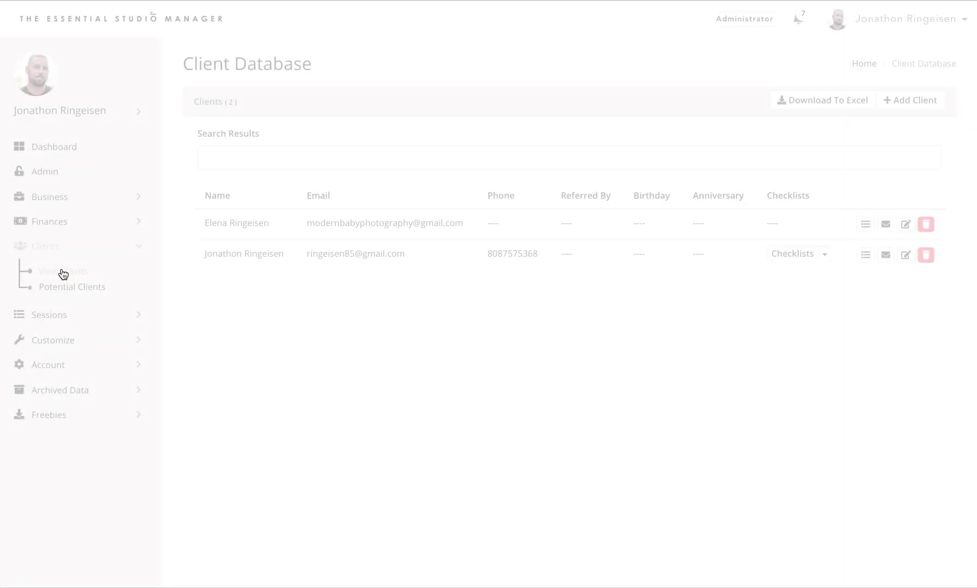
pyautogui.click(334, 262)
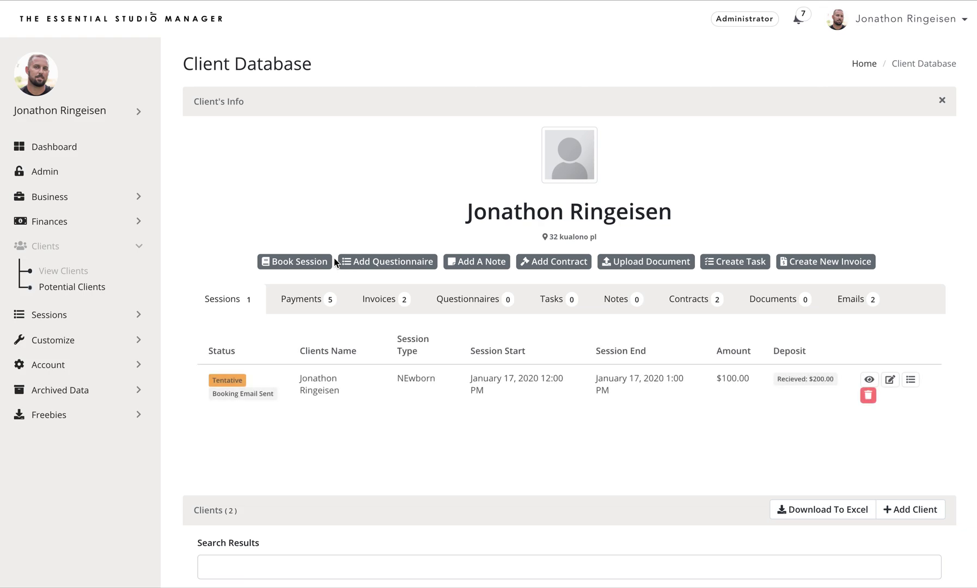
pyautogui.click(310, 301)
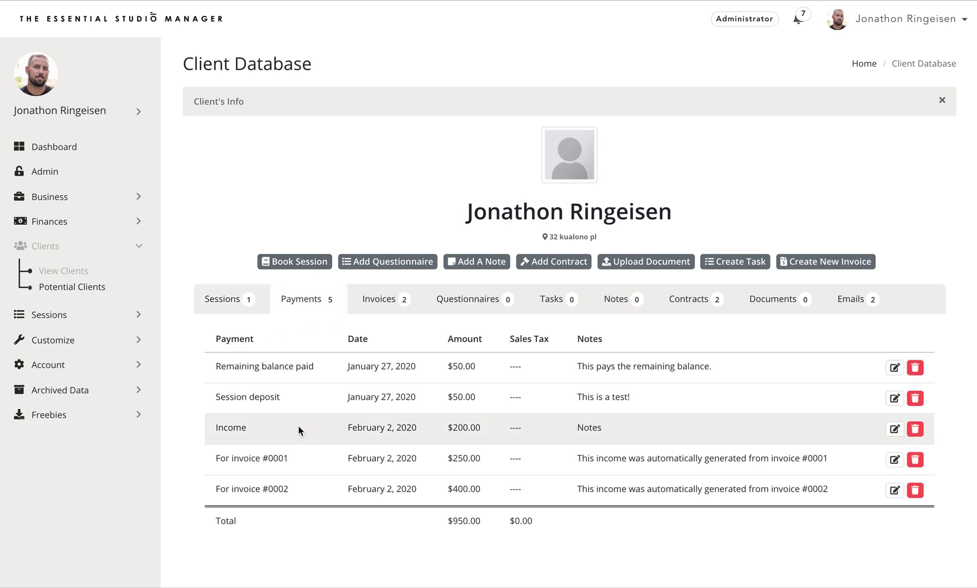
# Step: Examine the payments recorded for the client's January 17 session, including the remaining balance and the Income entry, and close the overview
pyautogui.click(239, 303)
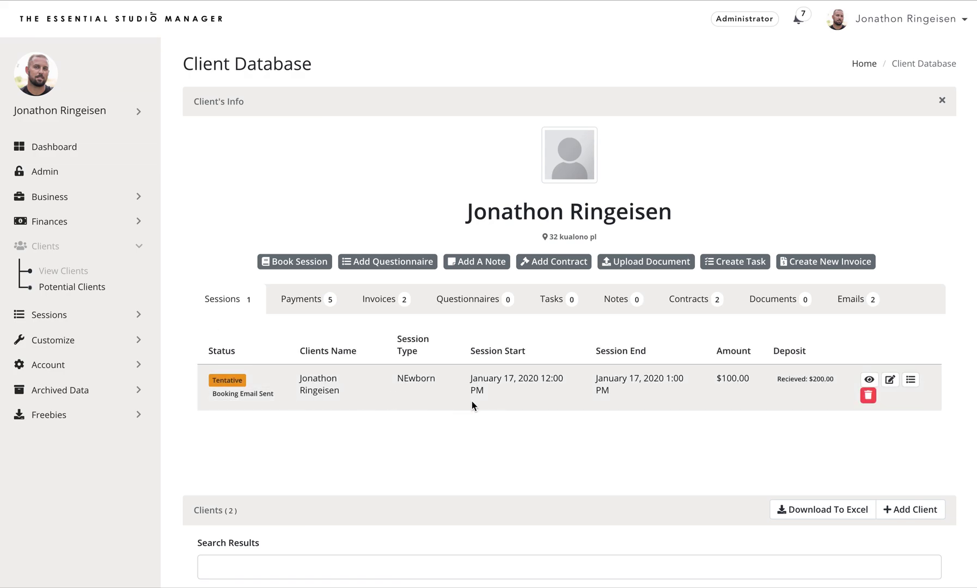
pyautogui.click(910, 380)
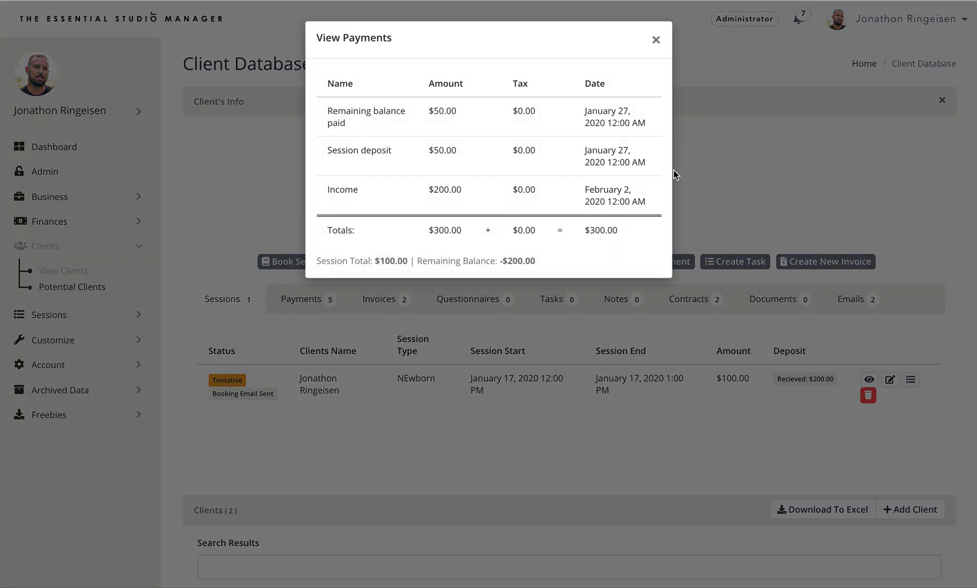
pyautogui.moveTo(500, 260); pyautogui.dragTo(551, 264)
pyautogui.moveTo(327, 190); pyautogui.dragTo(572, 195)
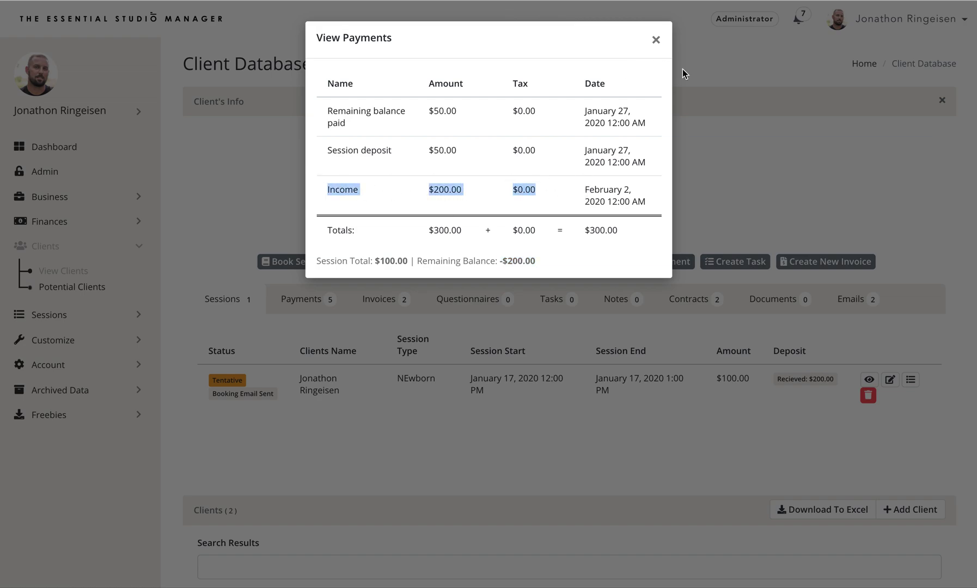
pyautogui.click(656, 49)
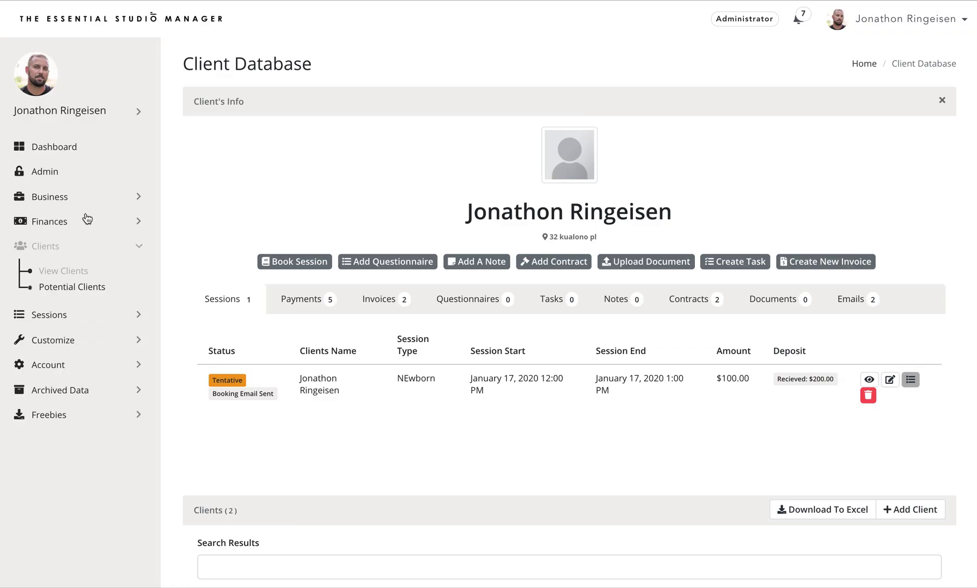
# Step: Return to the incomes list and look over the blank form for creating an income, closing it without adding an entry
pyautogui.click(71, 223)
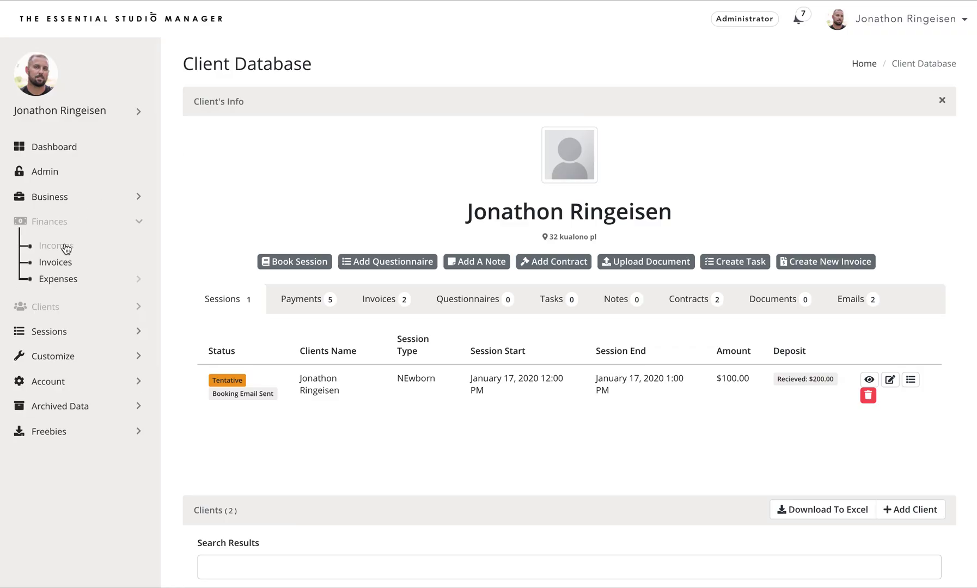
pyautogui.click(66, 249)
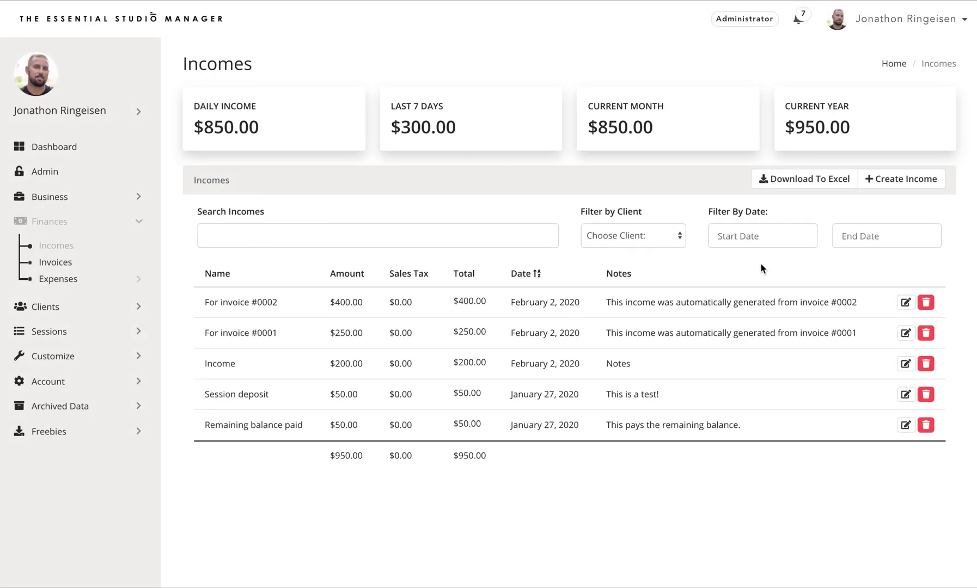
pyautogui.click(905, 186)
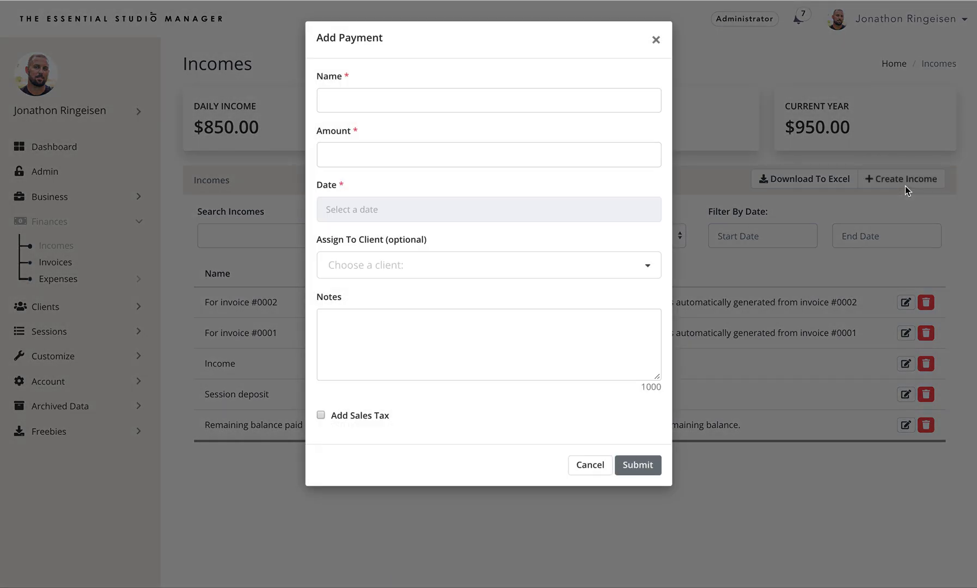
pyautogui.click(589, 465)
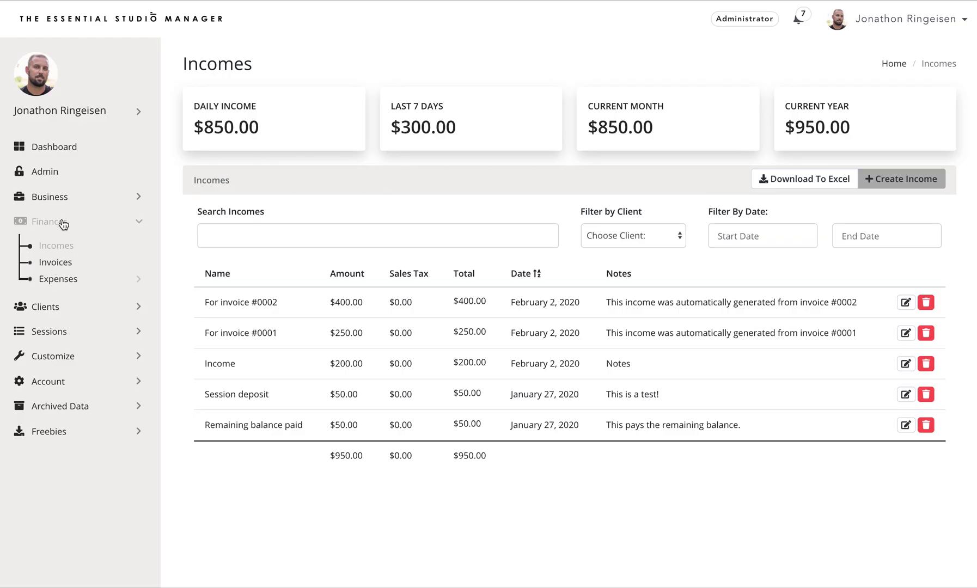
# Step: Open the invoices list and sort it in turn by client email, client name, due date and creation date, ending with status
pyautogui.click(57, 268)
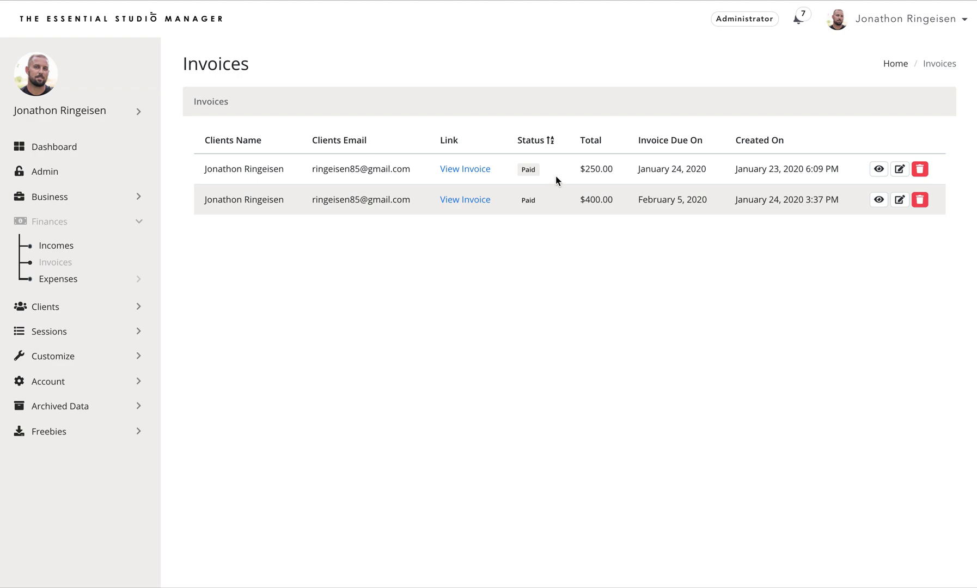
pyautogui.click(326, 141)
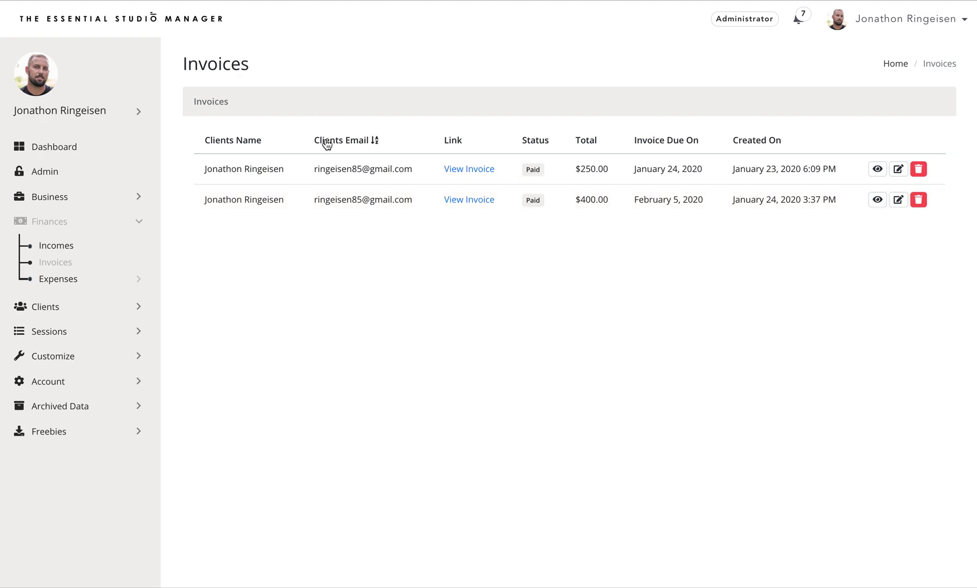
pyautogui.click(254, 140)
pyautogui.click(667, 143)
pyautogui.click(666, 143)
pyautogui.click(667, 144)
pyautogui.click(759, 143)
pyautogui.click(760, 144)
pyautogui.click(683, 143)
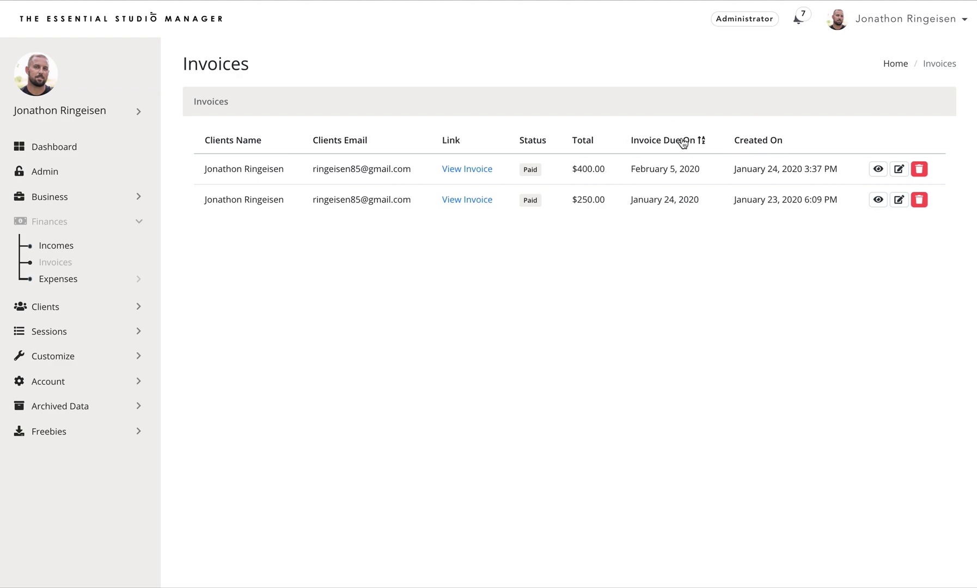
pyautogui.click(525, 144)
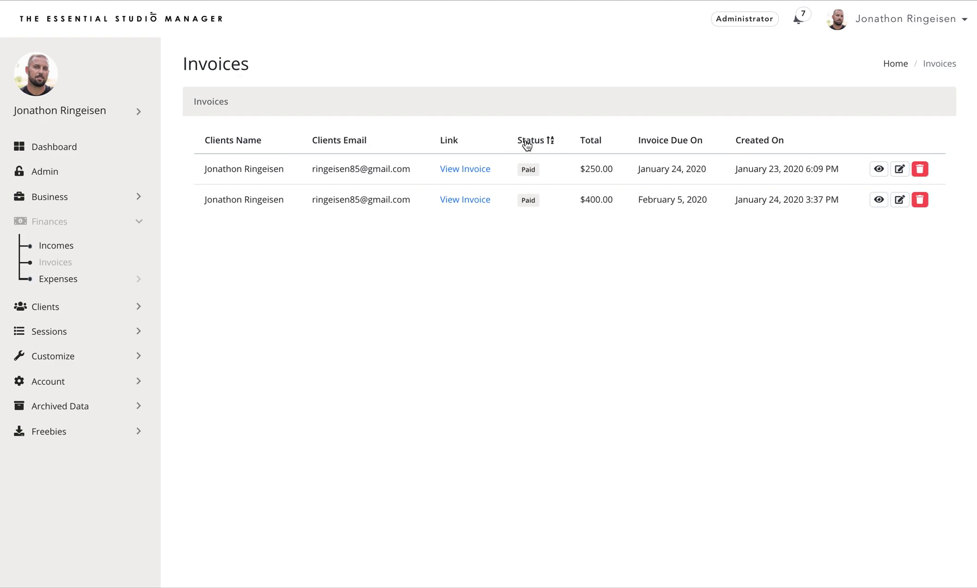
# Step: Inspect the view, update and delete dialogs of the $250.00 invoice, closing each one without making changes
pyautogui.click(881, 169)
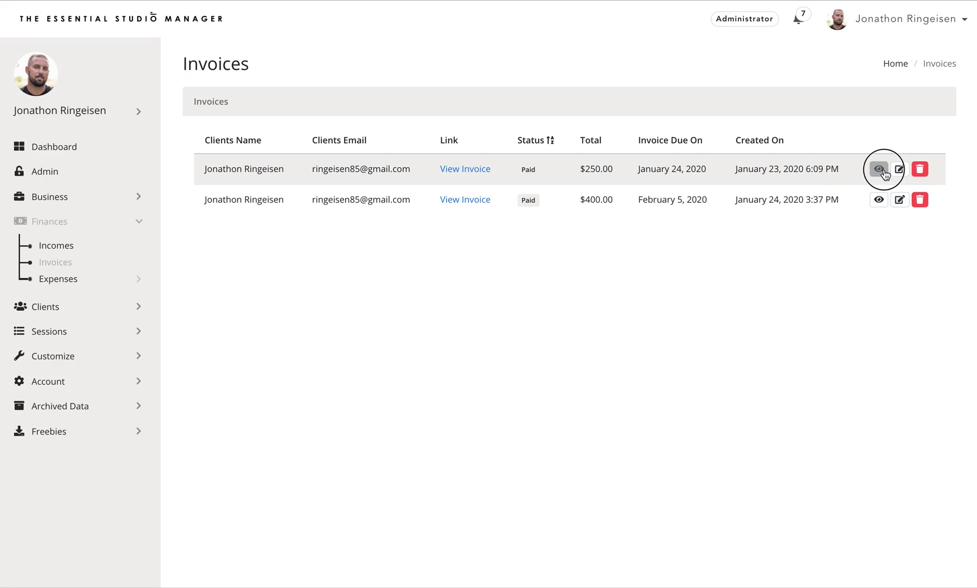
pyautogui.click(767, 41)
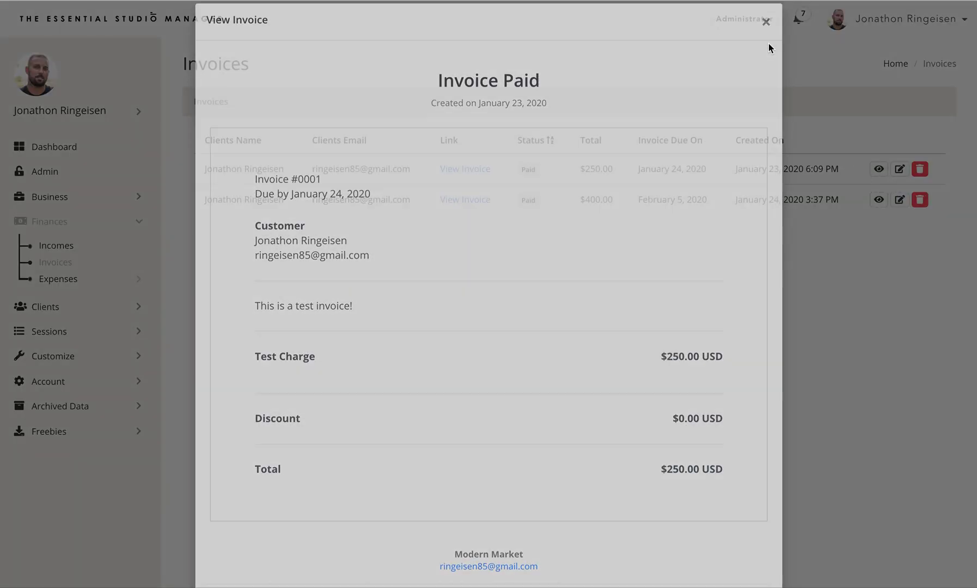
pyautogui.click(898, 169)
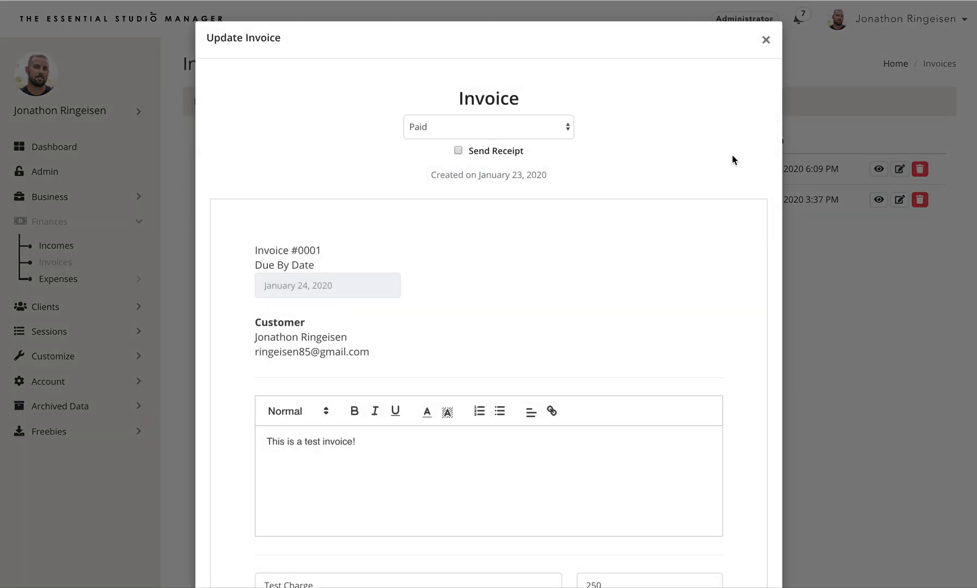
pyautogui.click(764, 36)
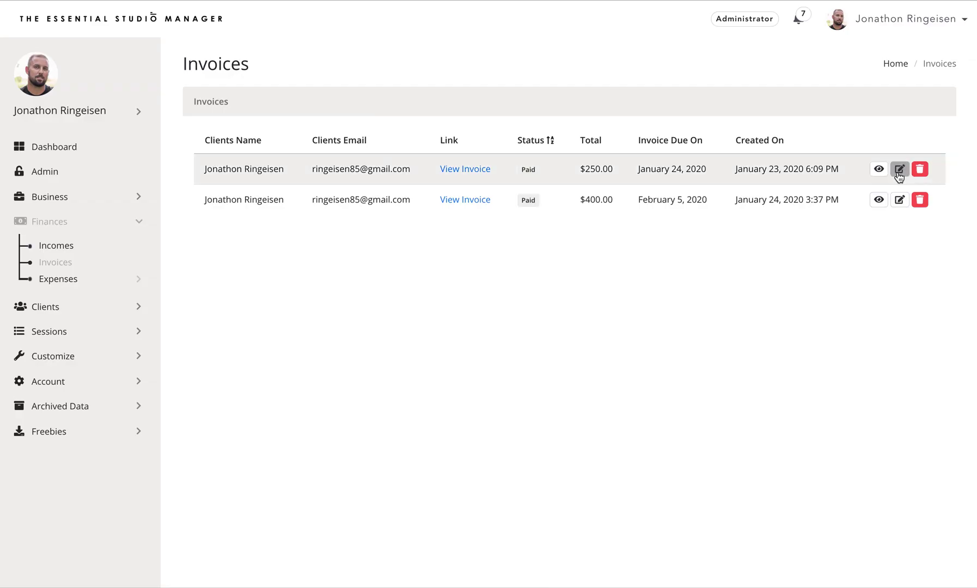
pyautogui.click(920, 170)
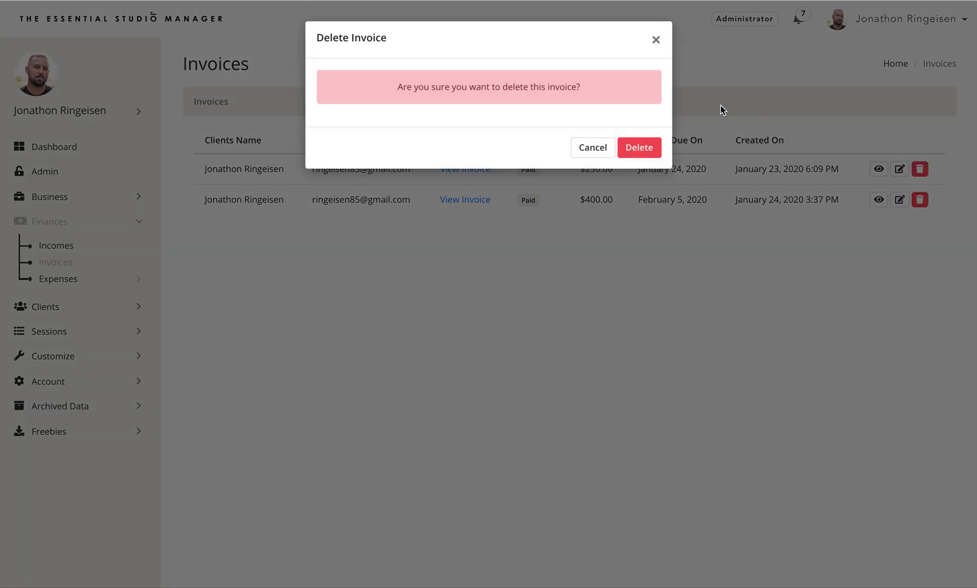
pyautogui.click(653, 37)
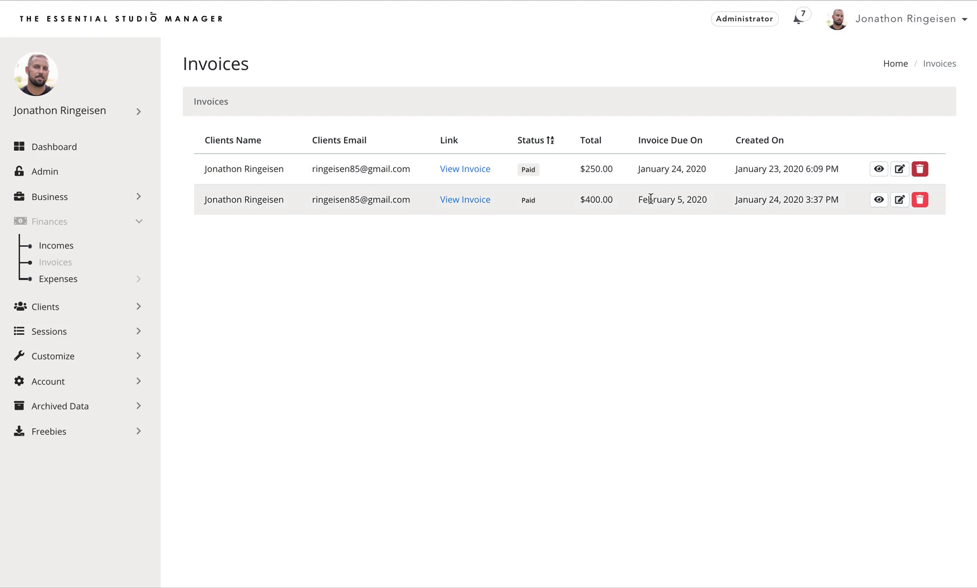